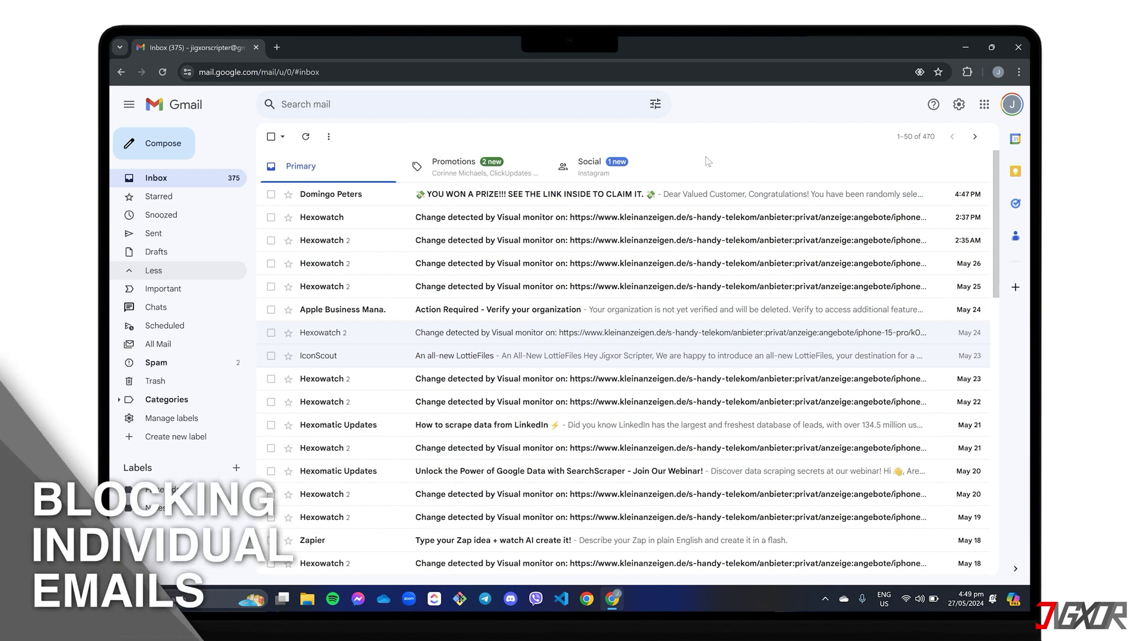
Open the 'YOU WON A PRIZE' email, view its More actions menu, then return to the inbox.
{"action": "left_click", "coordinate": [541, 196]}
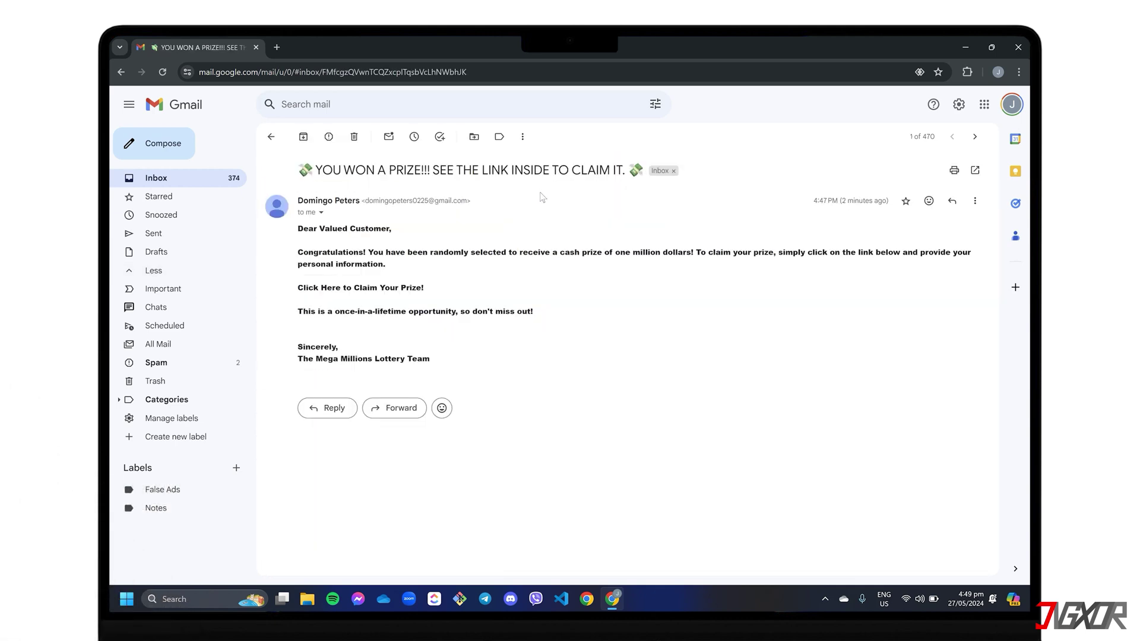
{"action": "left_click", "coordinate": [975, 200]}
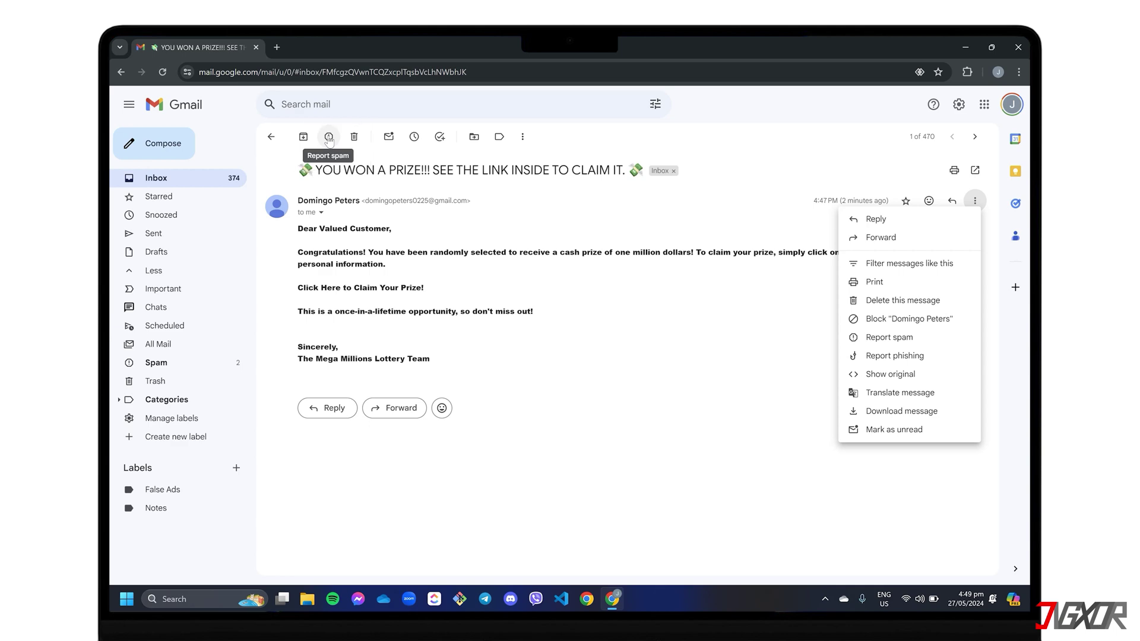
{"action": "left_click", "coordinate": [271, 136]}
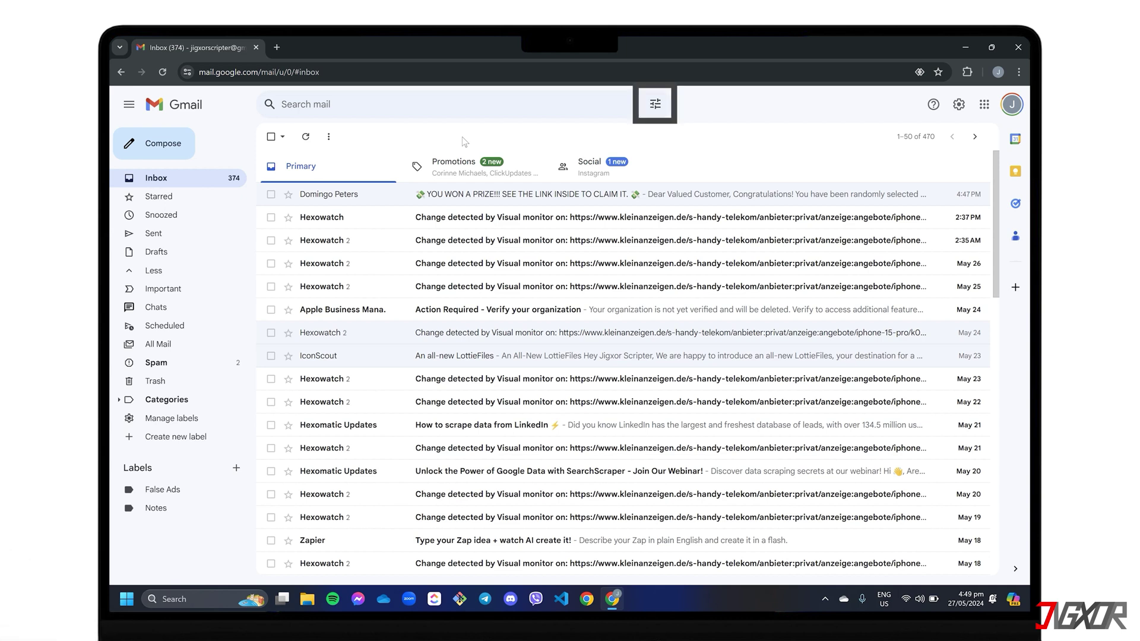
Enter subject 'Won a prize, claim' and words 'won a prize, click link to claim' as search criteria.
{"action": "left_click", "coordinate": [653, 105]}
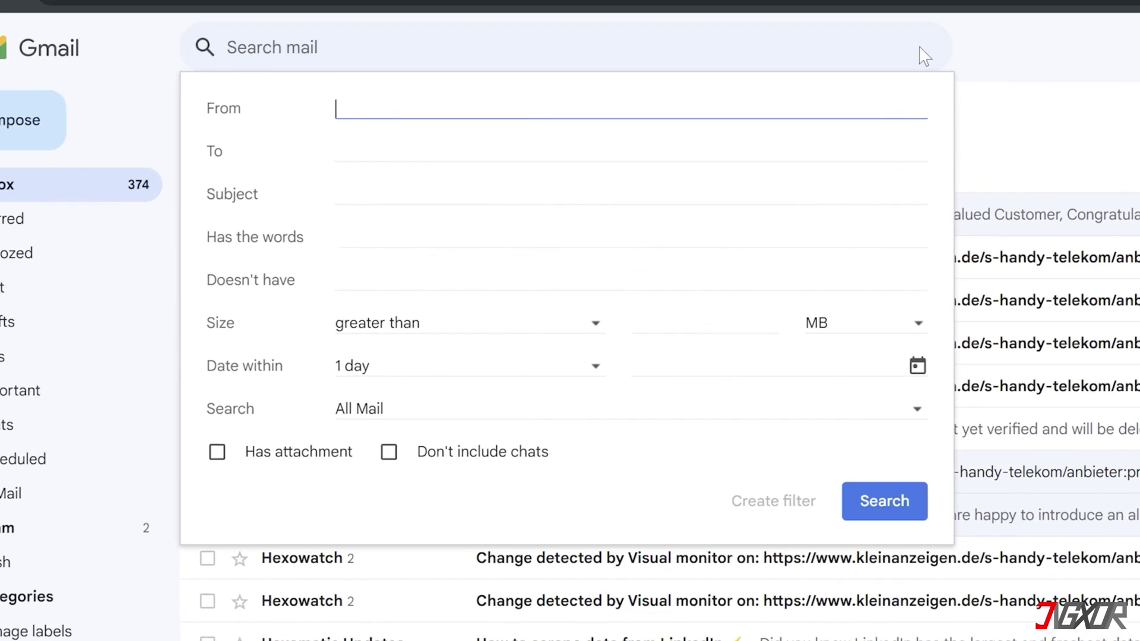
{"action": "left_click", "coordinate": [344, 192]}
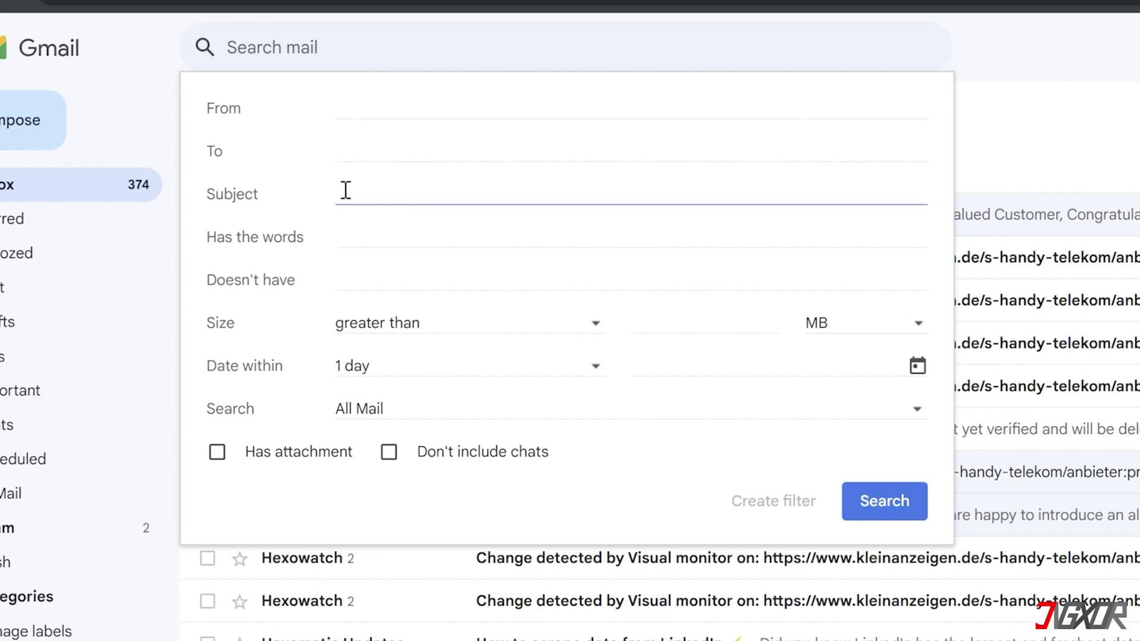
{"action": "type", "text": "Won a prize, claim"}
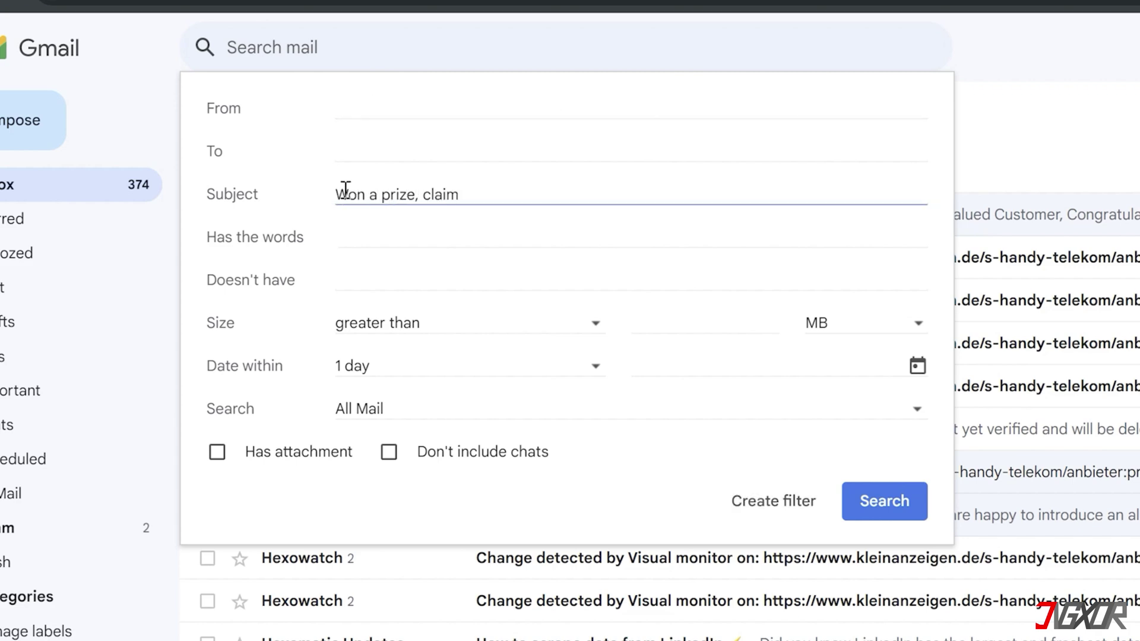
{"action": "left_click", "coordinate": [387, 239]}
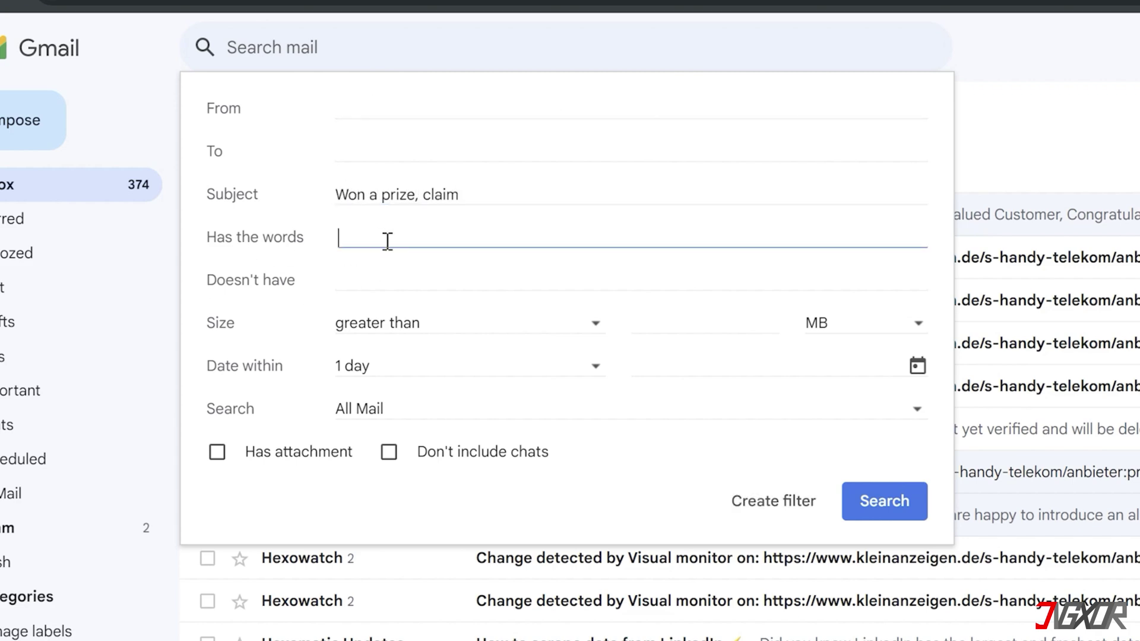
{"action": "type", "text": "won a prize, click link to cla"}
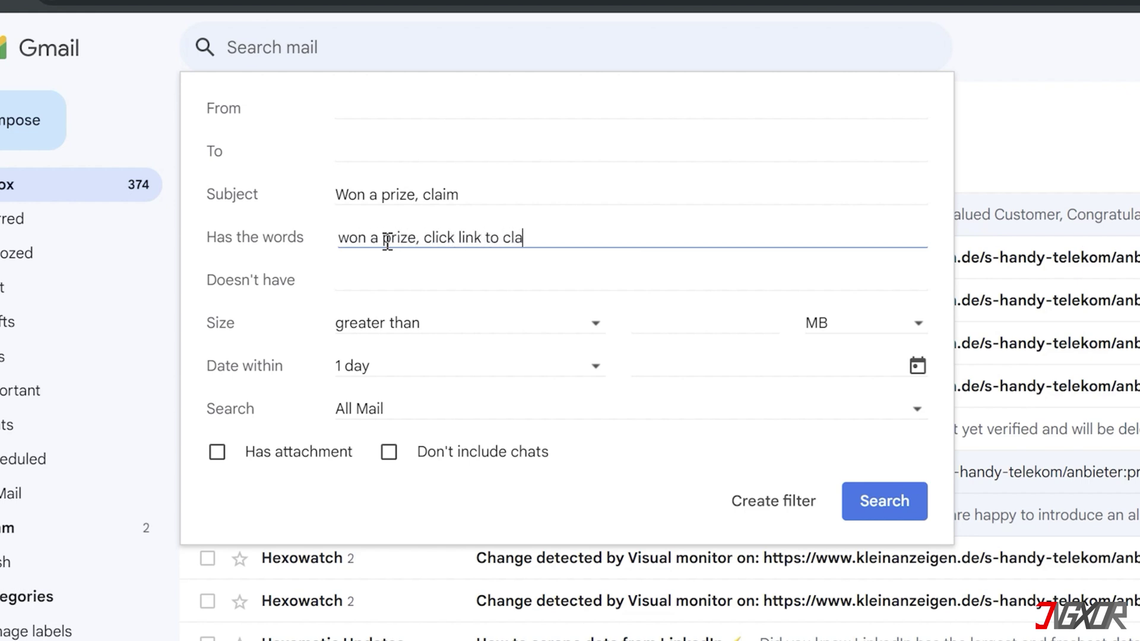
{"action": "type", "text": "im"}
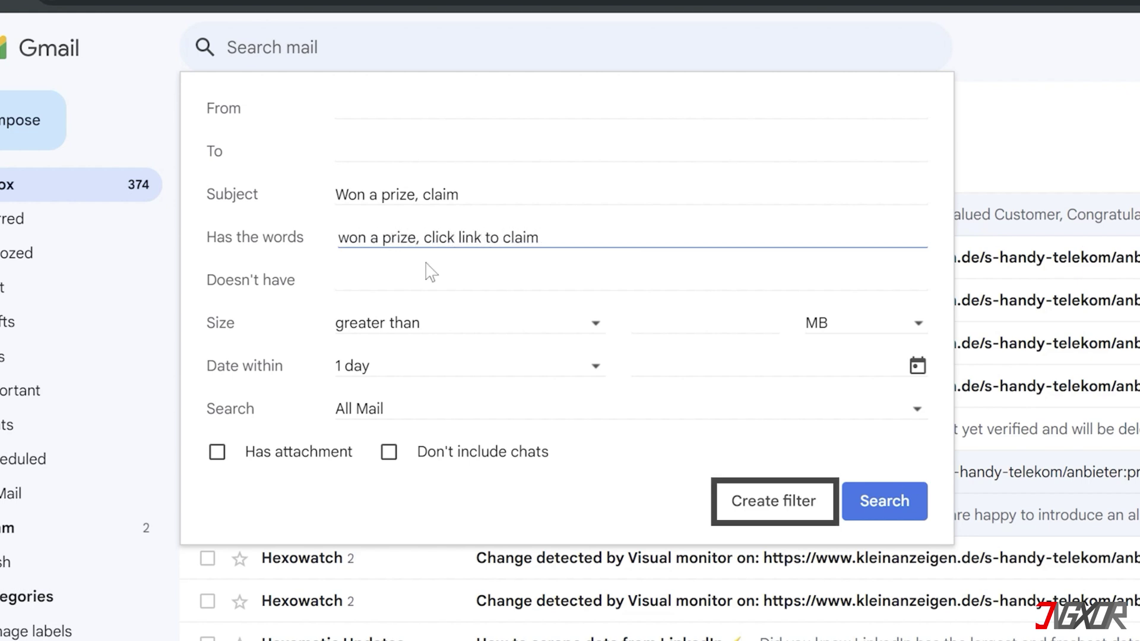
Create a filter from these criteria that deletes matching messages.
{"action": "left_click", "coordinate": [766, 501]}
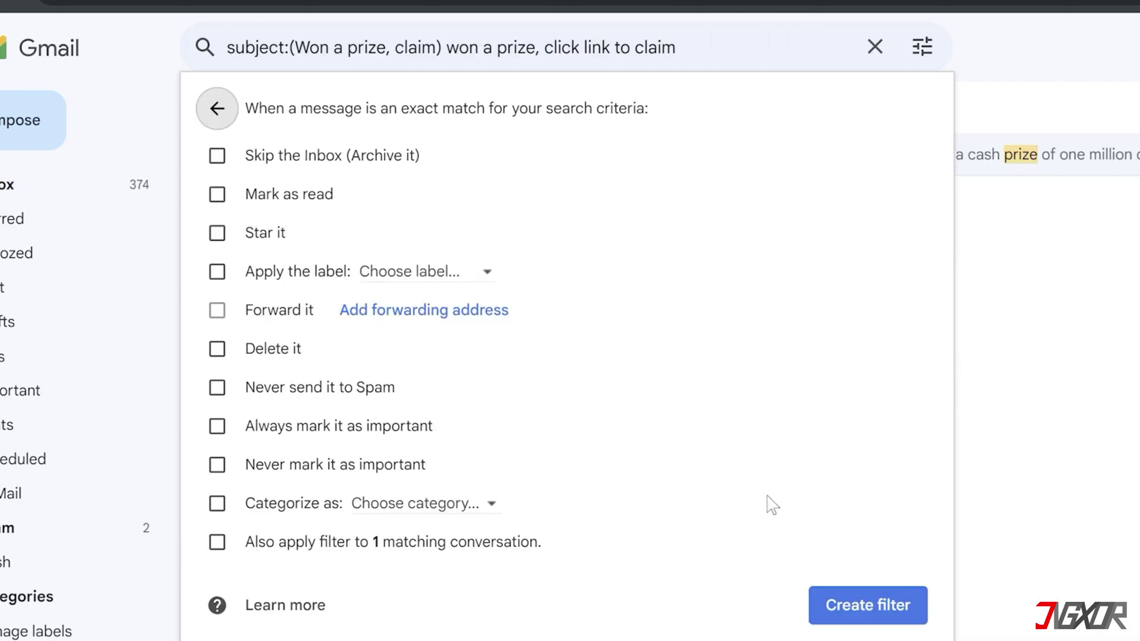
{"action": "left_click", "coordinate": [218, 350]}
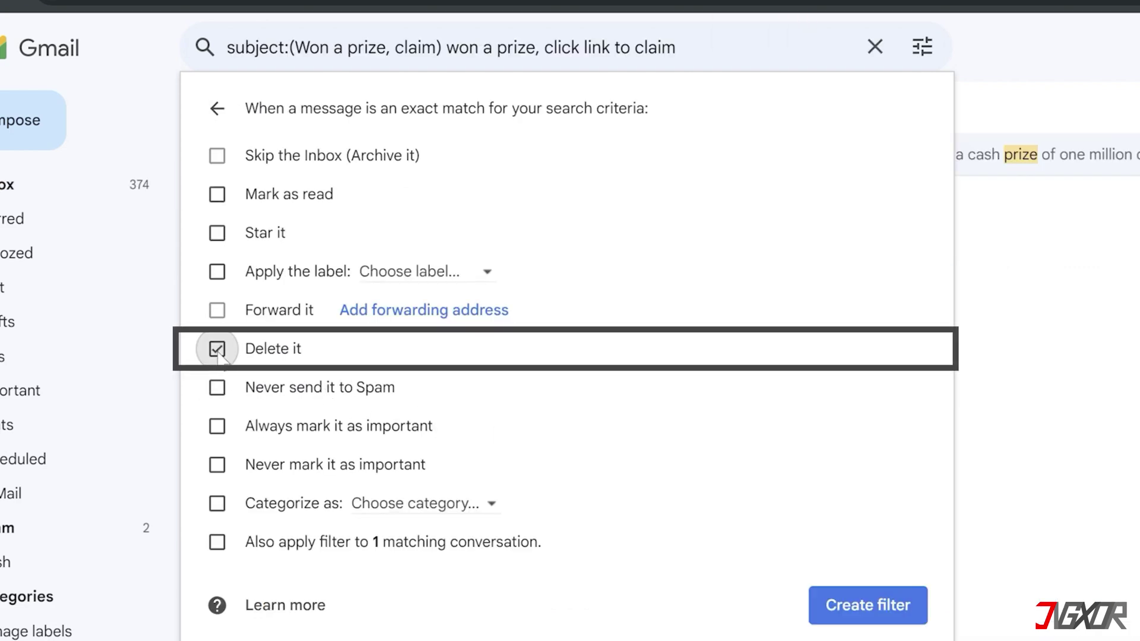
{"action": "left_click", "coordinate": [861, 609]}
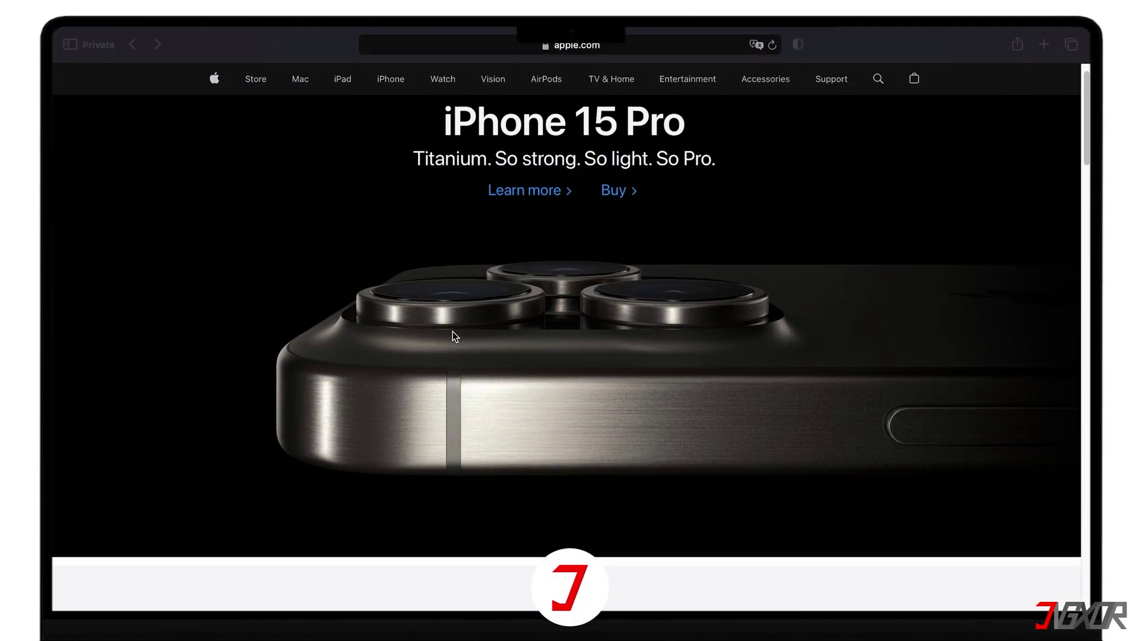
{"action": "scroll", "coordinate": [453, 336], "scroll_direction": "down", "scroll_amount": 2}
{"action": "scroll", "coordinate": [452, 336], "scroll_direction": "down", "scroll_amount": 2}
{"action": "scroll", "coordinate": [453, 336], "scroll_direction": "down", "scroll_amount": 1}
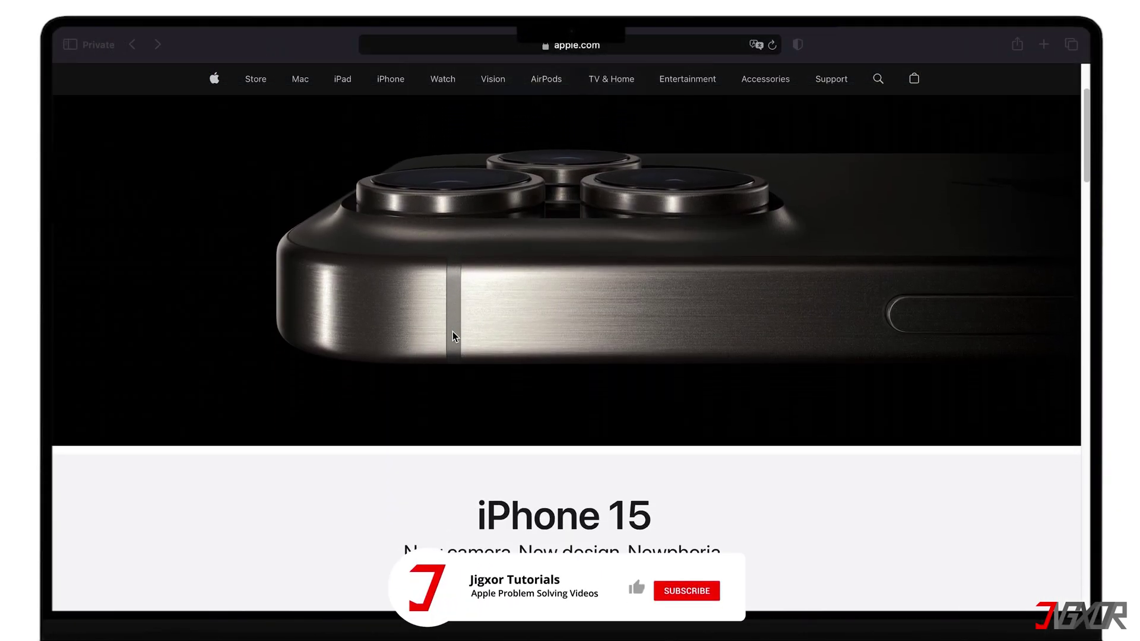
{"action": "scroll", "coordinate": [452, 336], "scroll_direction": "down", "scroll_amount": 1}
{"action": "scroll", "coordinate": [452, 336], "scroll_direction": "down", "scroll_amount": 1}
{"action": "scroll", "coordinate": [453, 336], "scroll_direction": "down", "scroll_amount": 1}
{"action": "scroll", "coordinate": [452, 332], "scroll_direction": "down", "scroll_amount": 1}
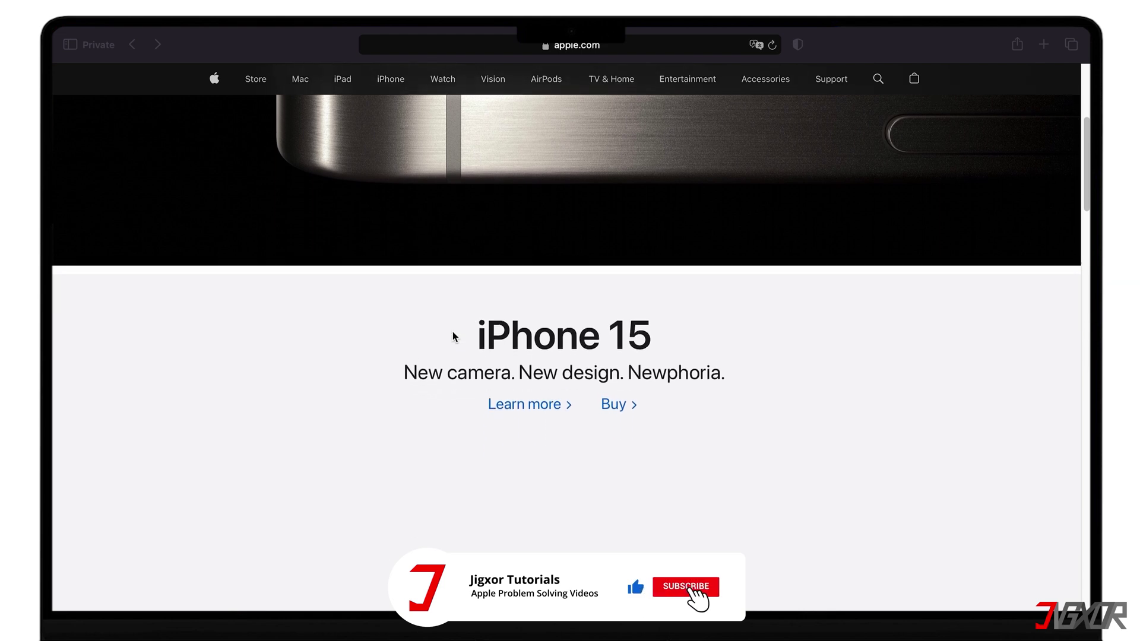
{"action": "scroll", "coordinate": [453, 332], "scroll_direction": "down", "scroll_amount": 1}
{"action": "scroll", "coordinate": [452, 332], "scroll_direction": "down", "scroll_amount": 1}
{"action": "scroll", "coordinate": [453, 332], "scroll_direction": "down", "scroll_amount": 1}
{"action": "scroll", "coordinate": [453, 336], "scroll_direction": "down", "scroll_amount": 1}
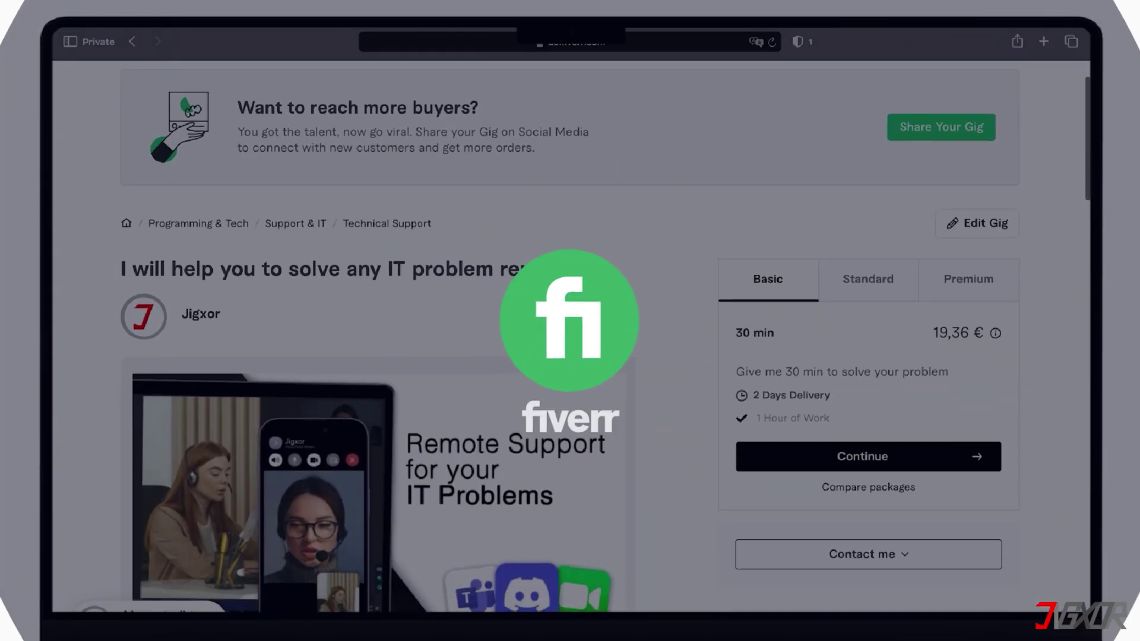
{"action": "scroll", "coordinate": [582, 317], "scroll_direction": "down", "scroll_amount": 5}
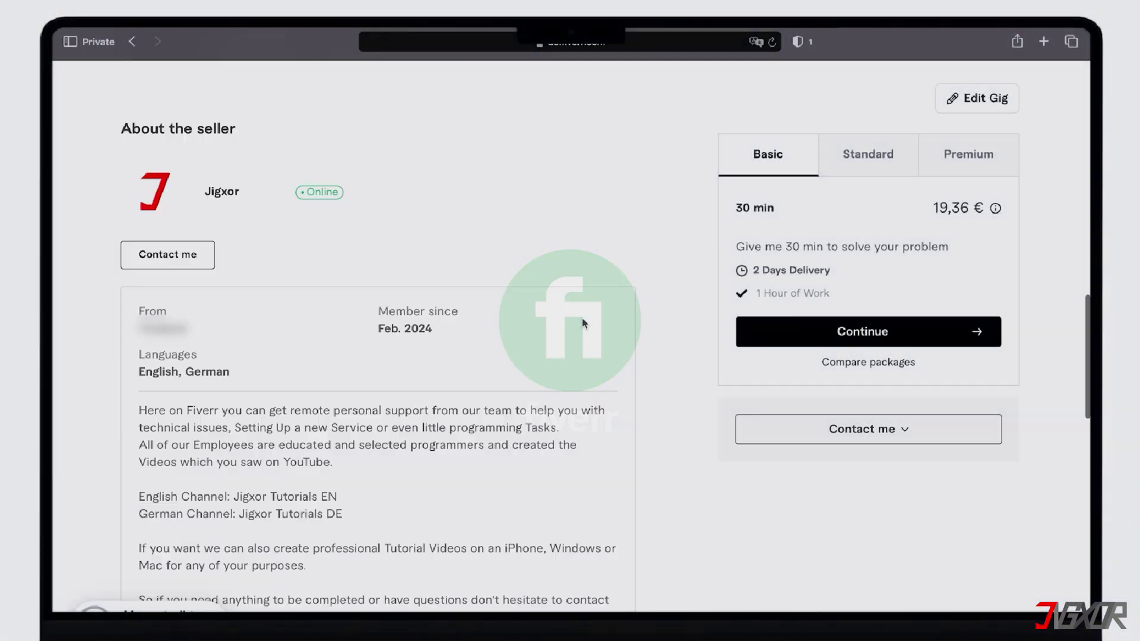